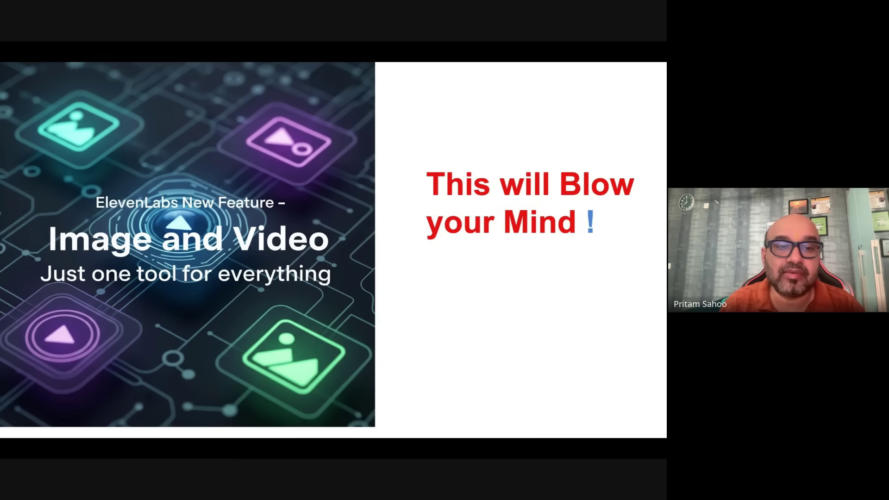
Open the generation History and play back the earlier tiny-man guitar and man-in-a-bottle videos.
key(alt+Tab)
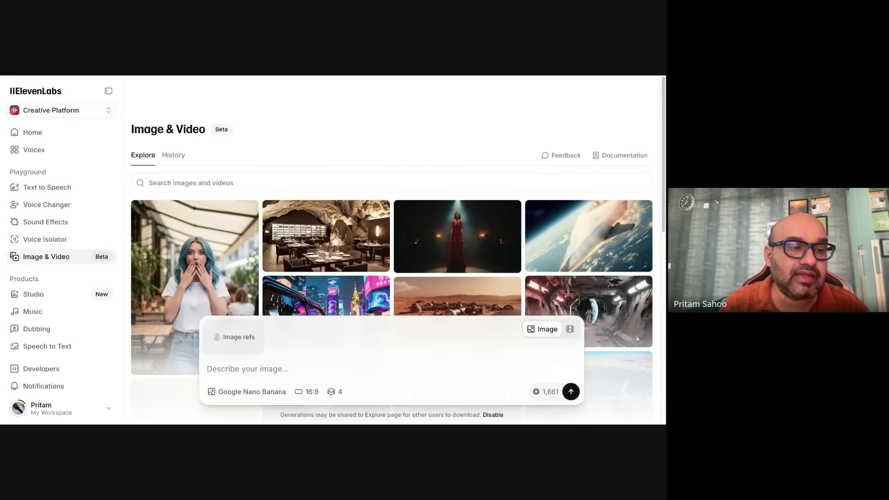
click(174, 157)
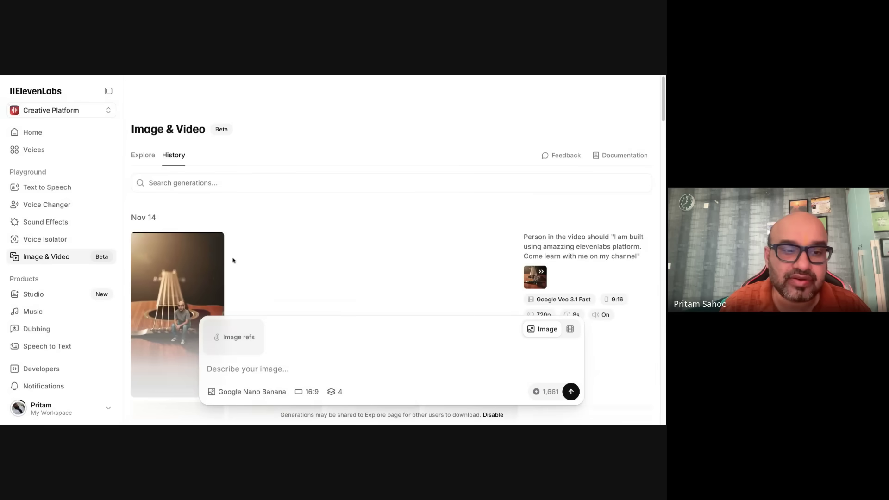
scroll(209, 241, down, 3)
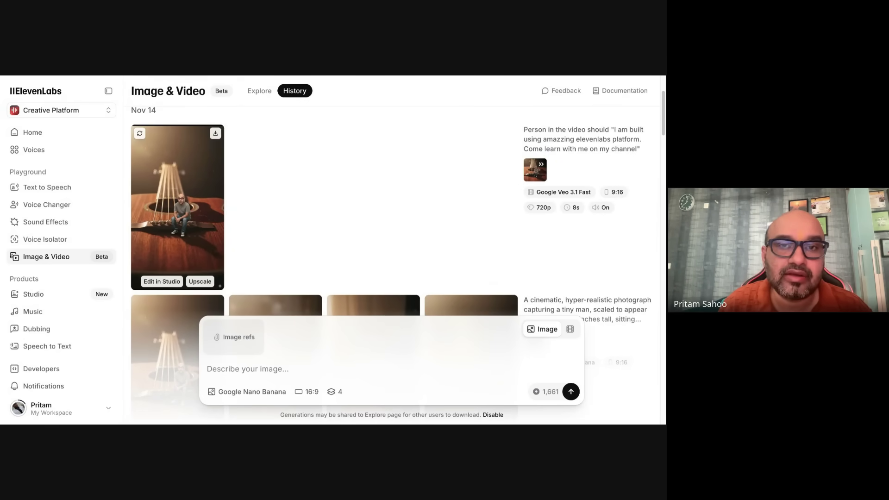
click(178, 204)
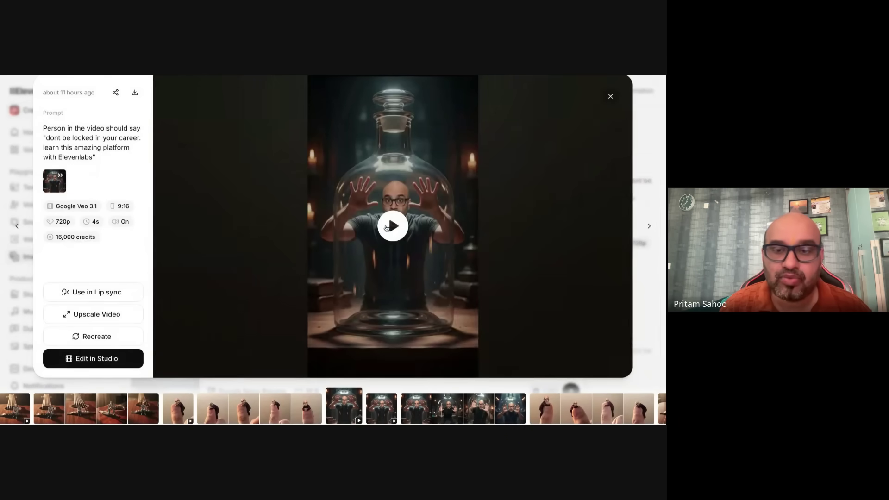
click(387, 228)
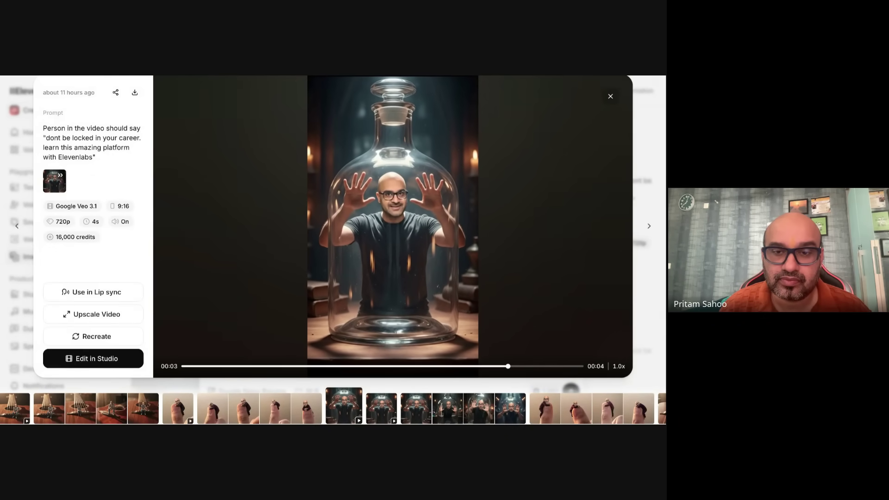
key(Escape)
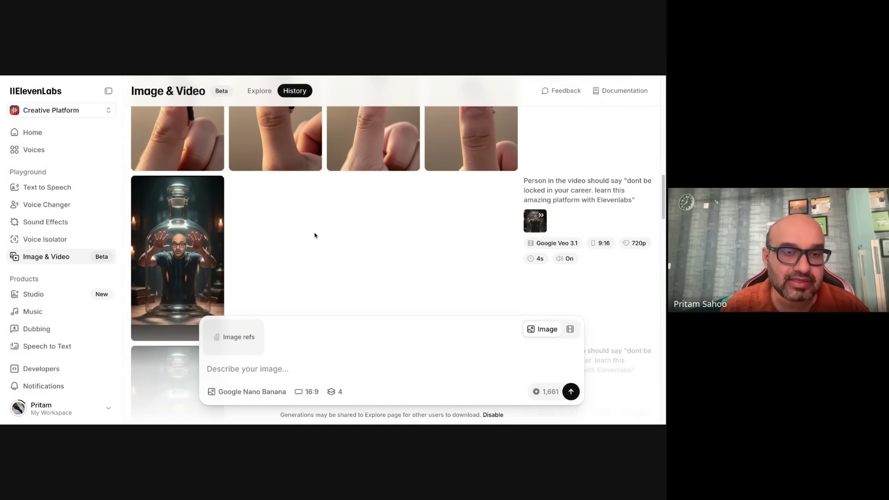
Flip between Explore and History, ending on the Explore gallery of shared creations.
click(259, 91)
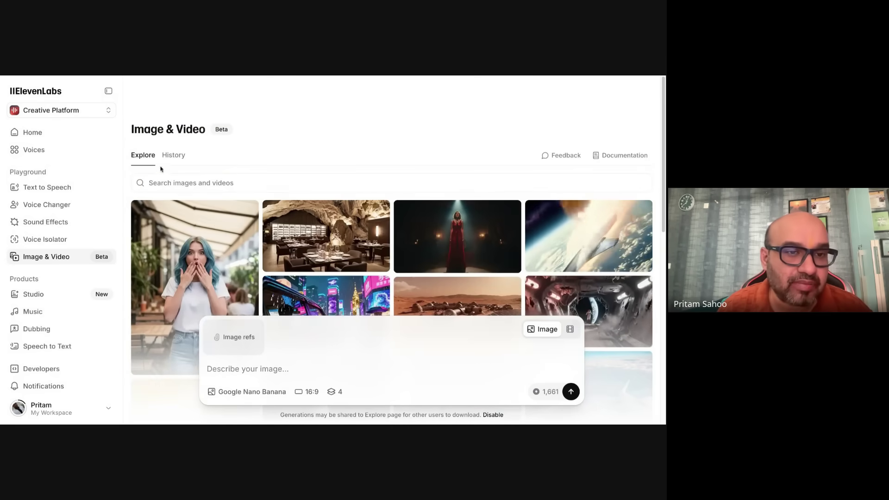
click(173, 154)
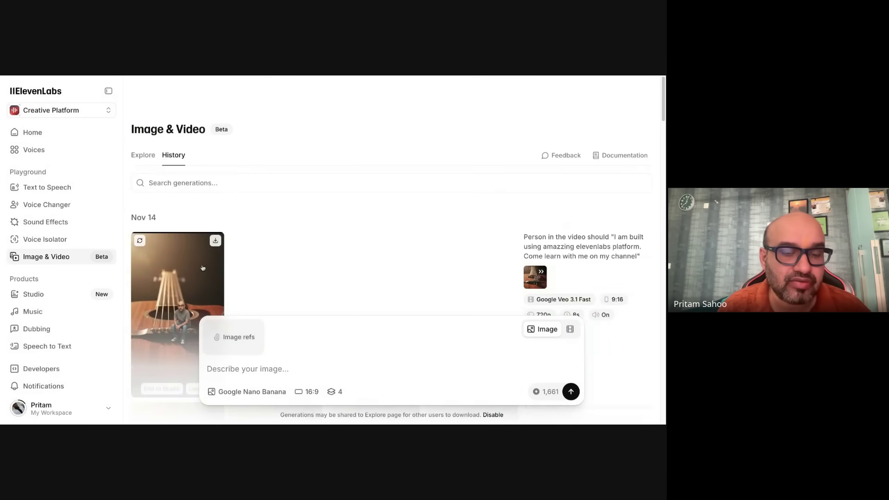
scroll(203, 269, down, 5)
scroll(186, 232, up, 5)
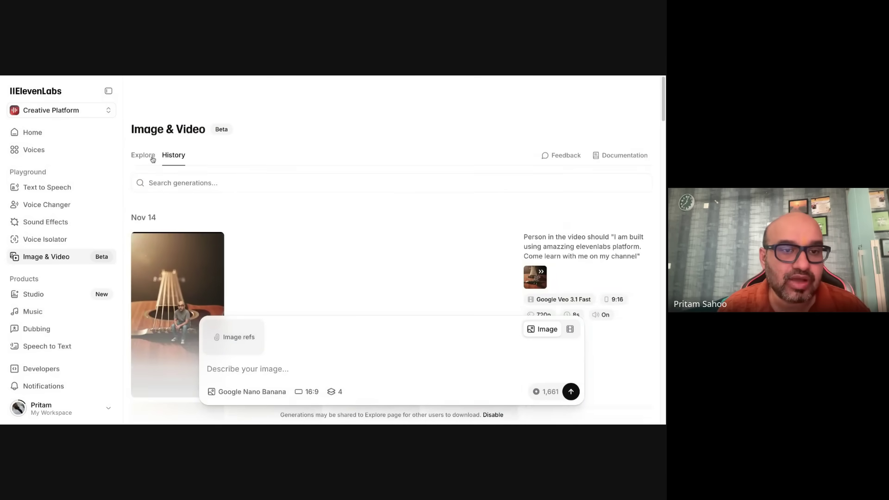
click(153, 159)
scroll(277, 239, down, 1)
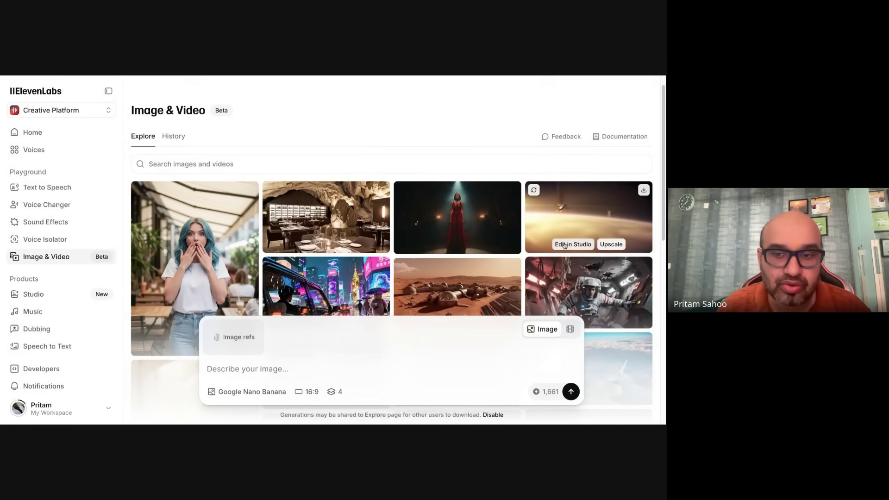
scroll(366, 274, down, 2)
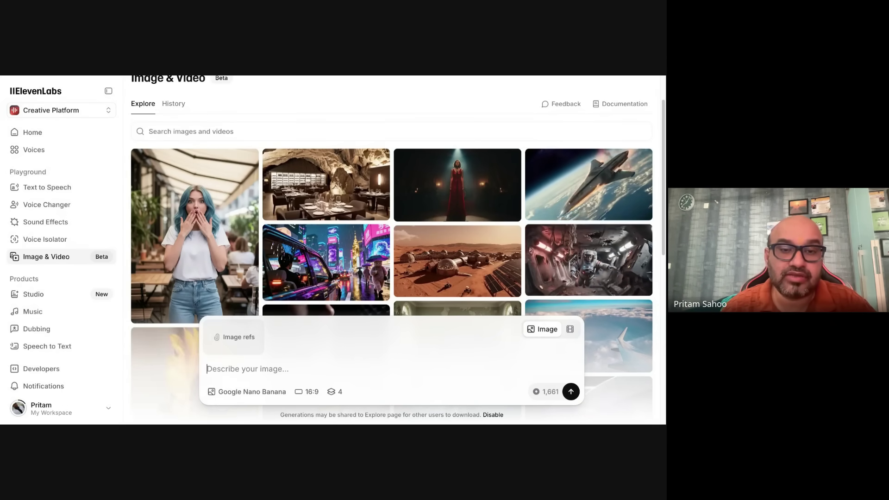
Paste the long tiny-man-on-guitar prompt and a reference photo of the man's face.
key(ctrl+v)
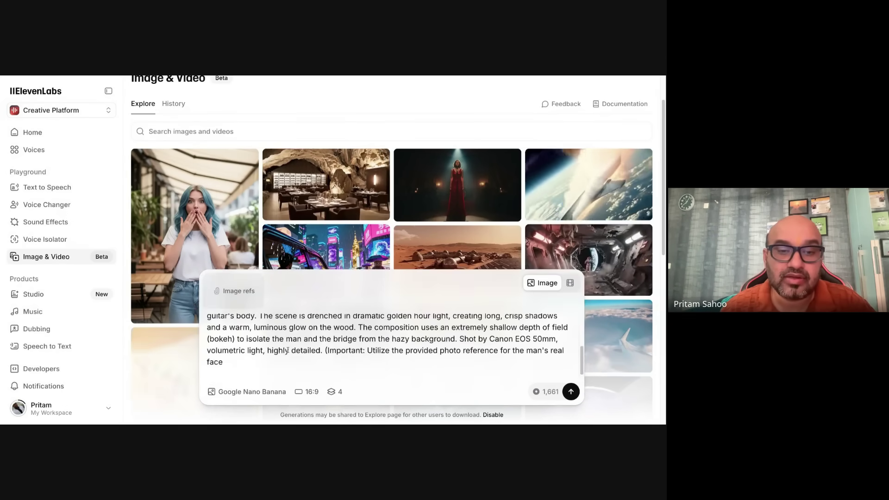
scroll(288, 351, up, 5)
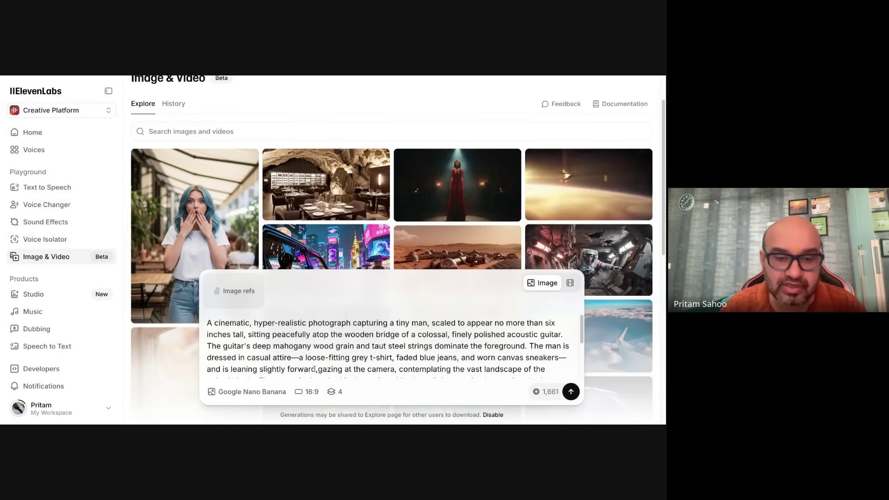
click(309, 392)
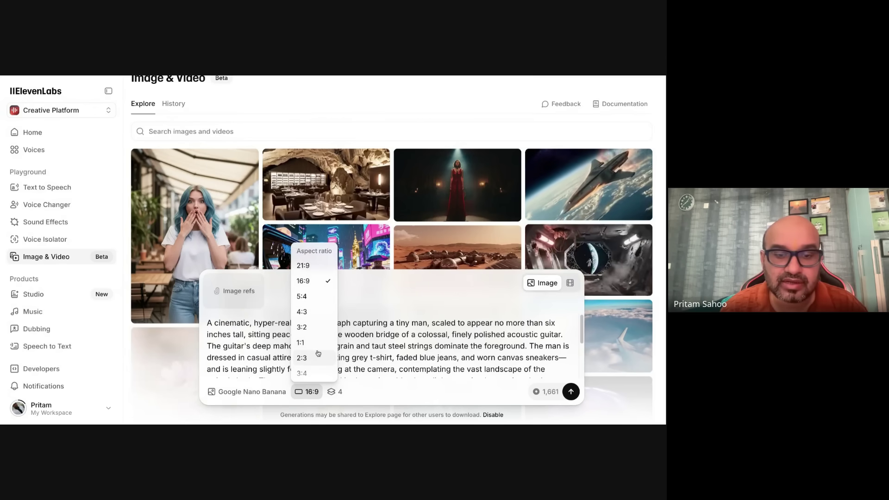
key(ctrl+v)
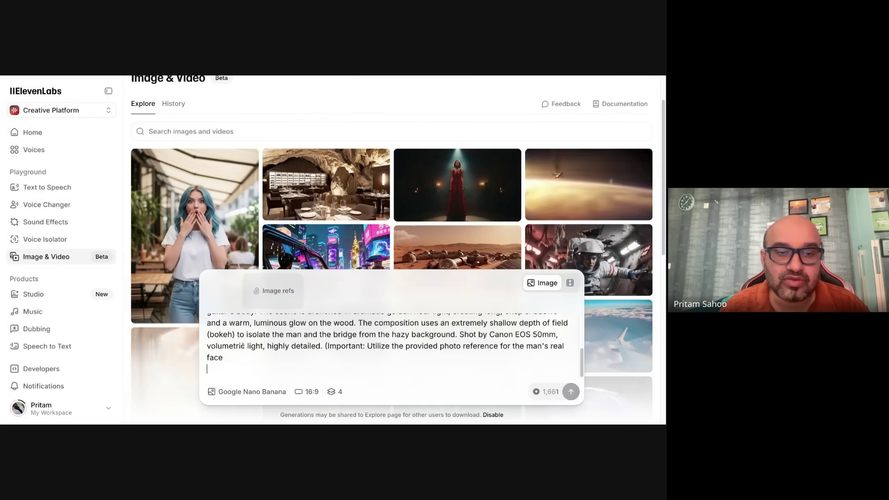
Keep Google Nano Banana, with aspect ratio 9:16 and 2 generations.
click(268, 395)
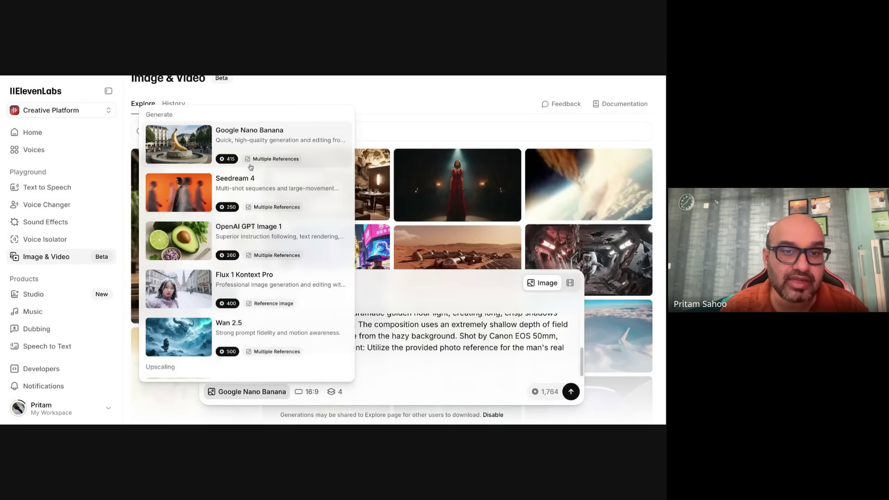
click(259, 136)
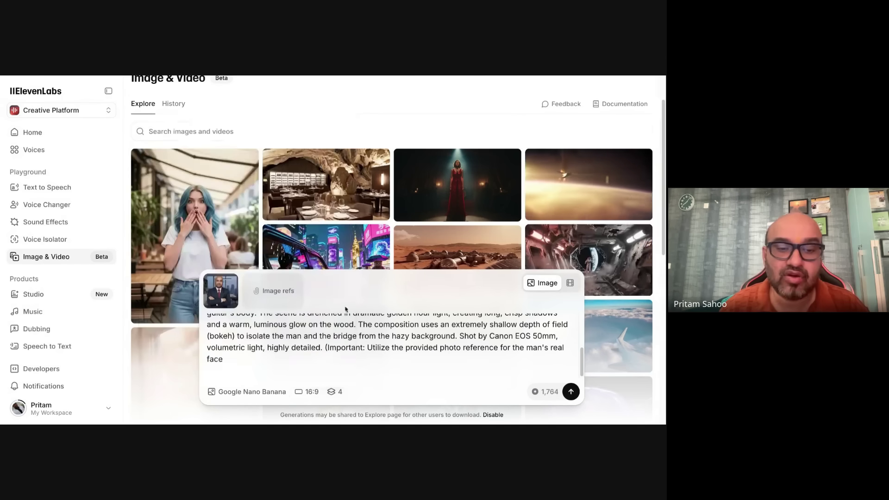
click(307, 392)
scroll(316, 357, down, 1)
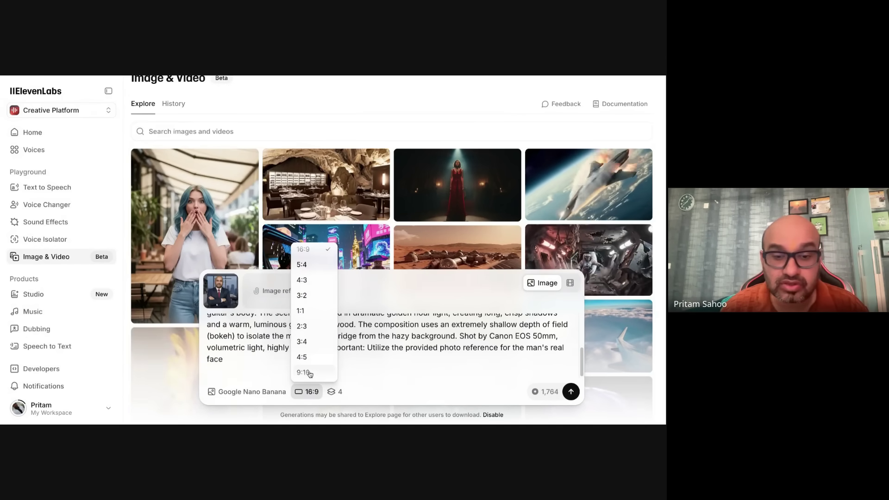
click(309, 373)
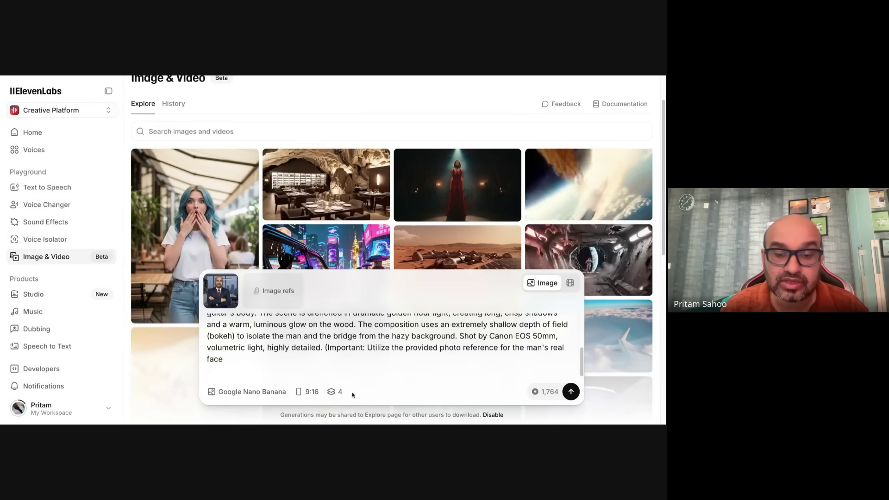
click(336, 393)
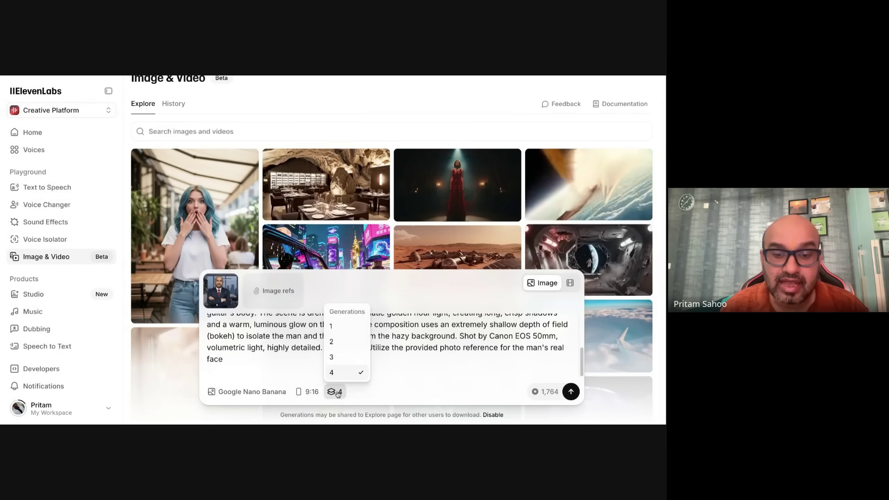
click(341, 343)
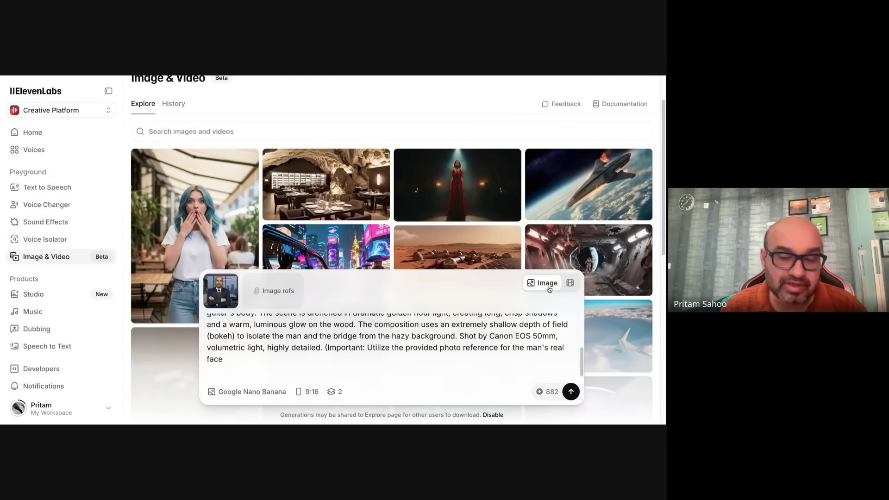
Generate the two images and open the second tiny-man guitar image for a closer look.
click(571, 392)
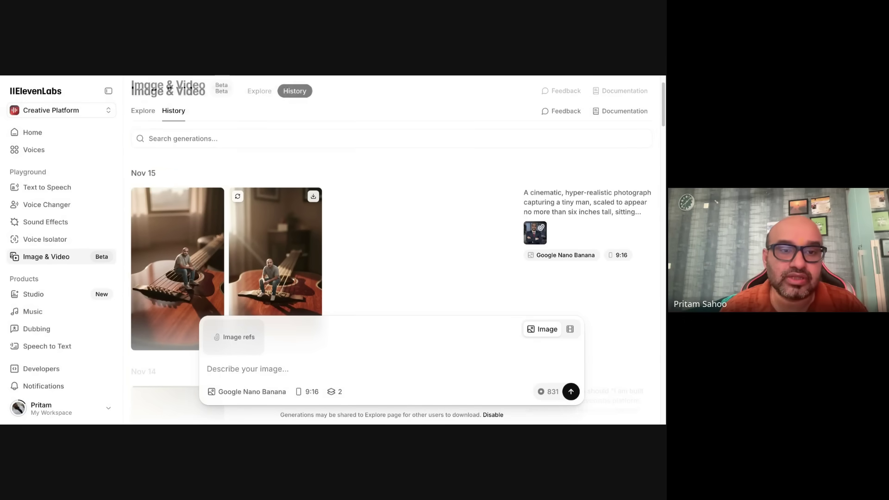
mouse_move(278, 237)
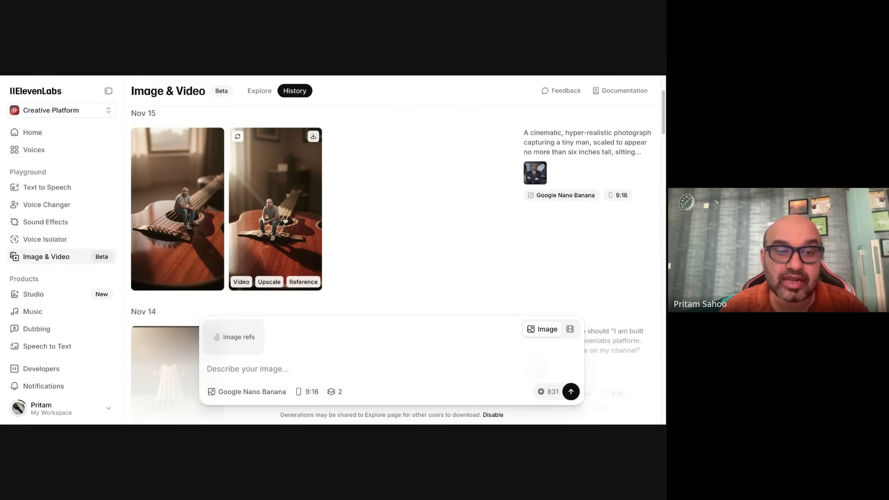
click(285, 221)
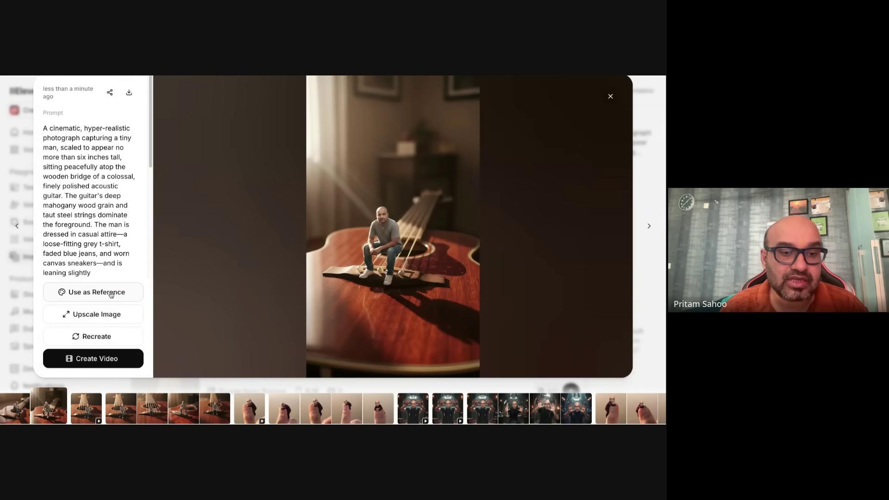
Start a video from the second guitar image, replacing its prompt with the man's spoken line 'I was built using amazing stunning capabilities of…'.
key(Escape)
click(238, 282)
scroll(275, 335, down, 3)
key(ctrl+a)
text(The )
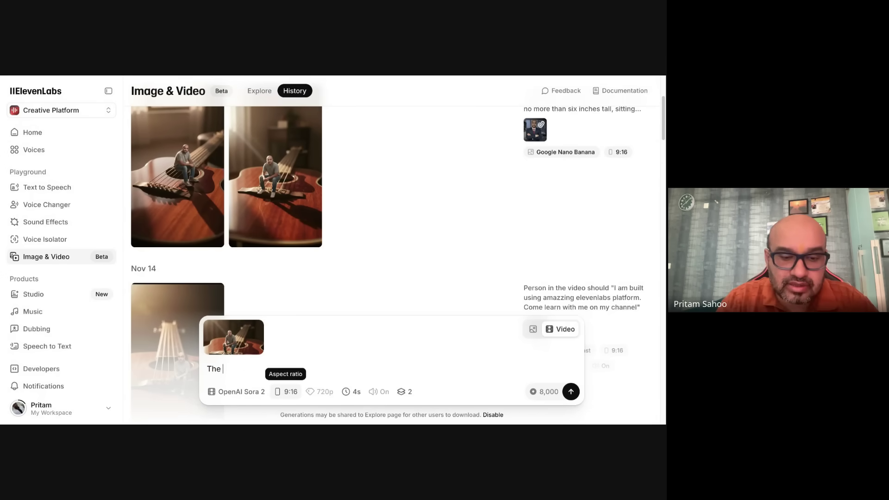
text(person in)
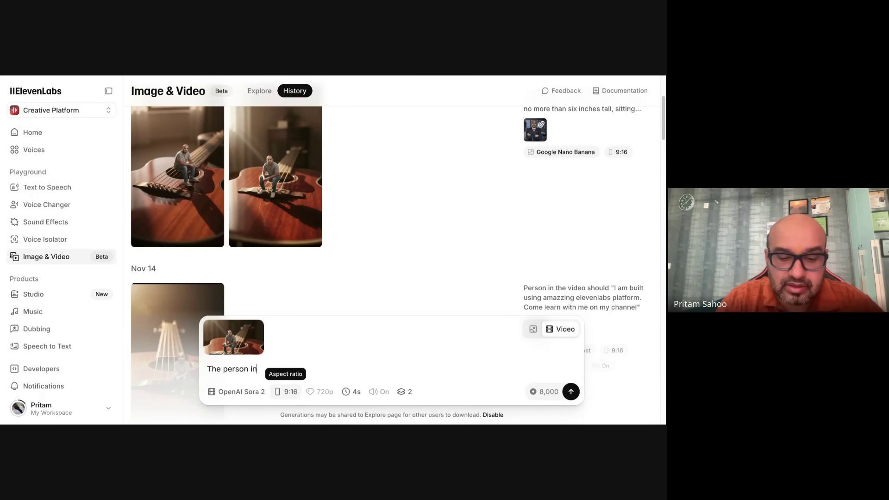
text( the video should say"I was built using a)
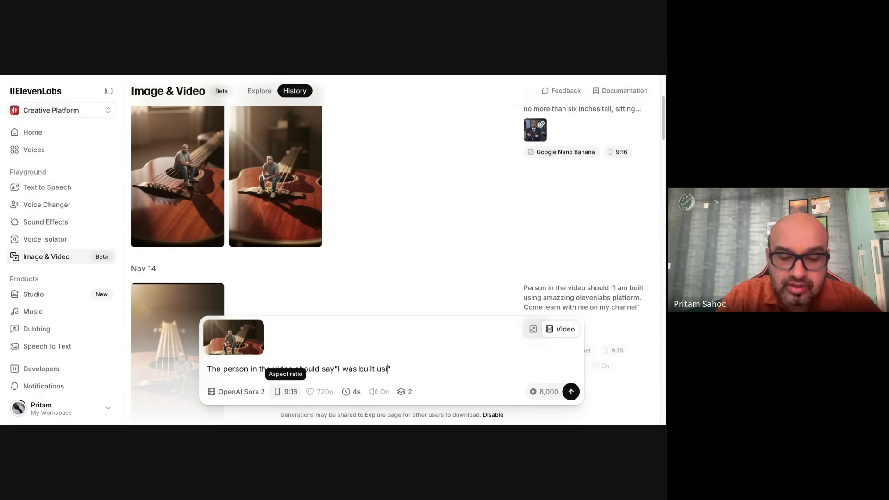
text(mazing stunning )
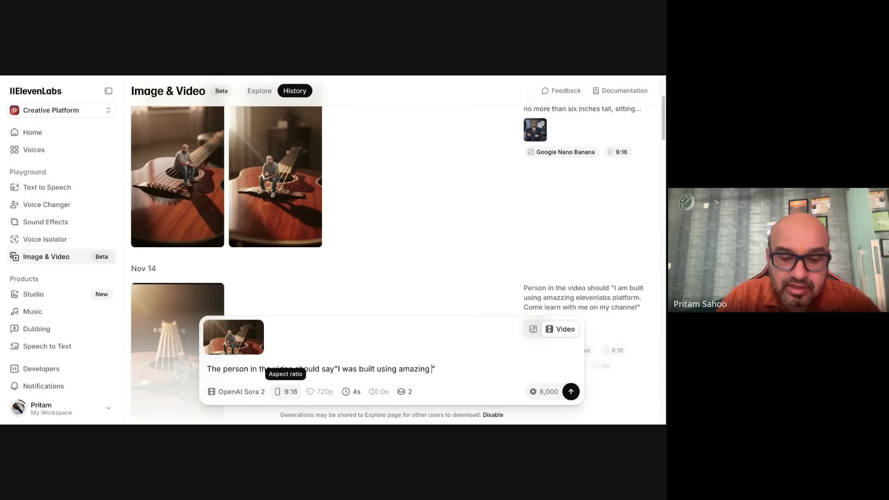
text(capabilities of Elevenlab)
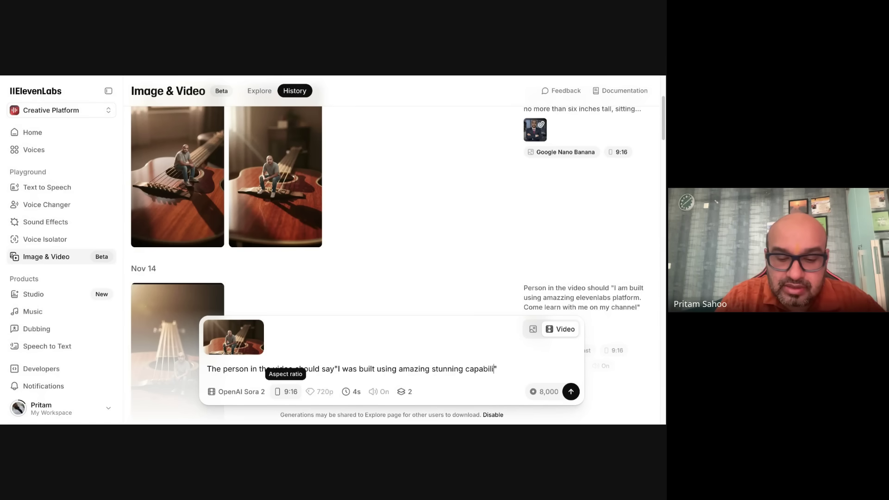
text(s)
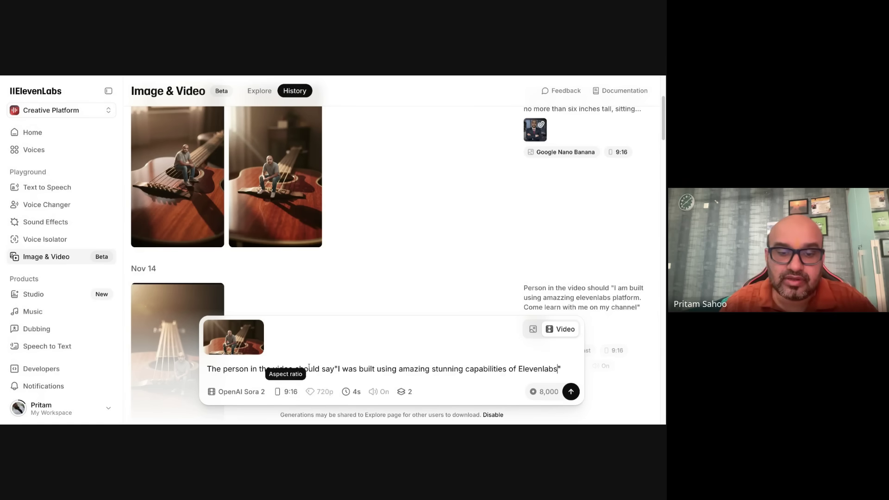
scroll(348, 362, down, 1)
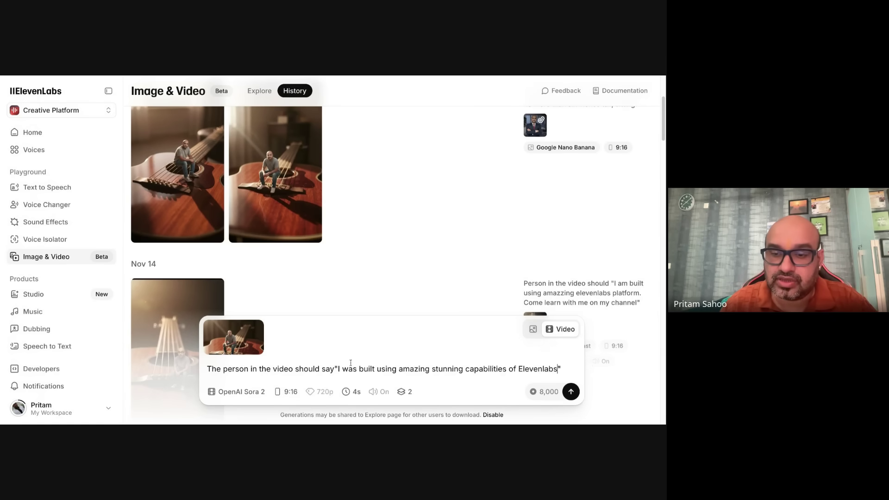
Set the video duration to 8 seconds.
click(358, 395)
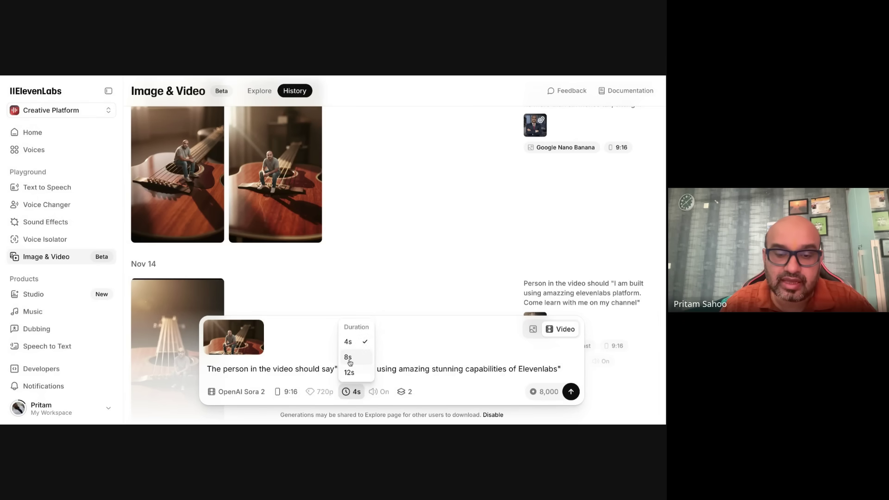
click(350, 357)
click(353, 392)
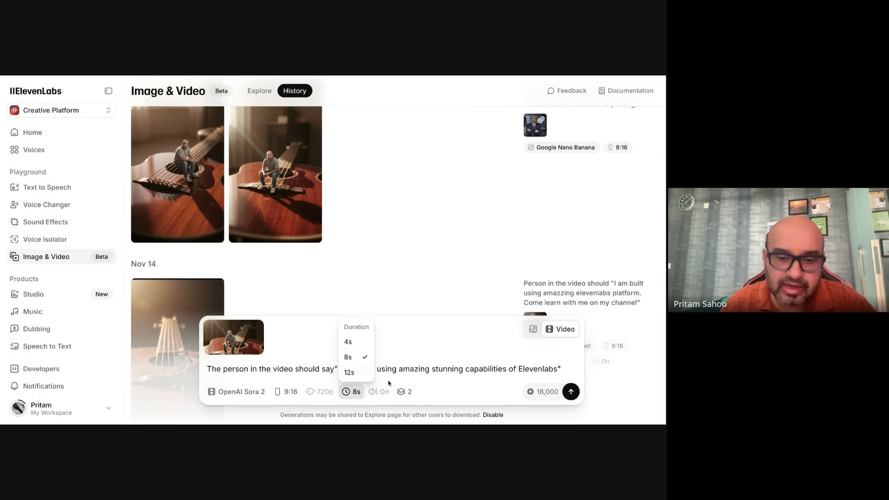
click(352, 357)
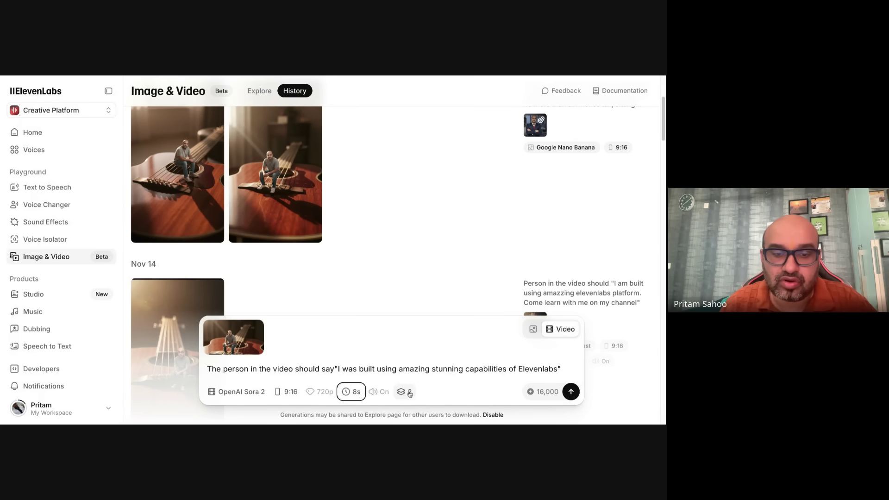
Switch the video model to Google Veo 3.1 Fast and add the suited-man photo as end frame.
click(245, 393)
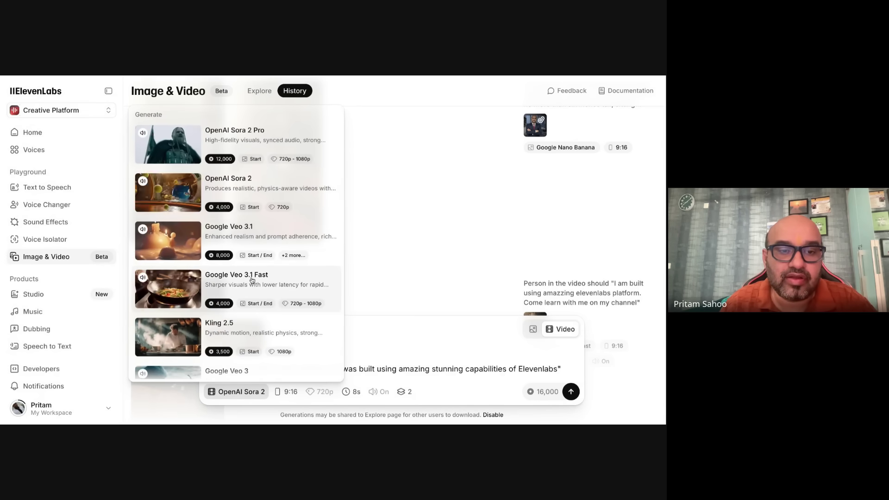
click(236, 285)
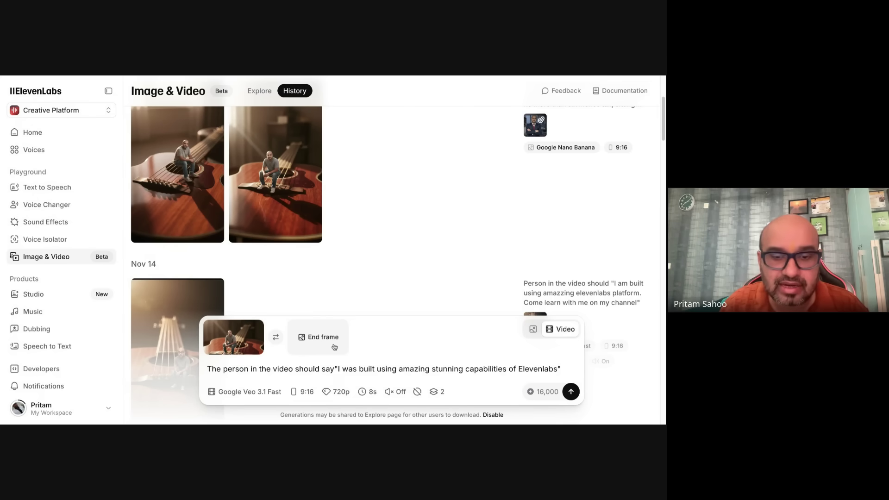
click(335, 347)
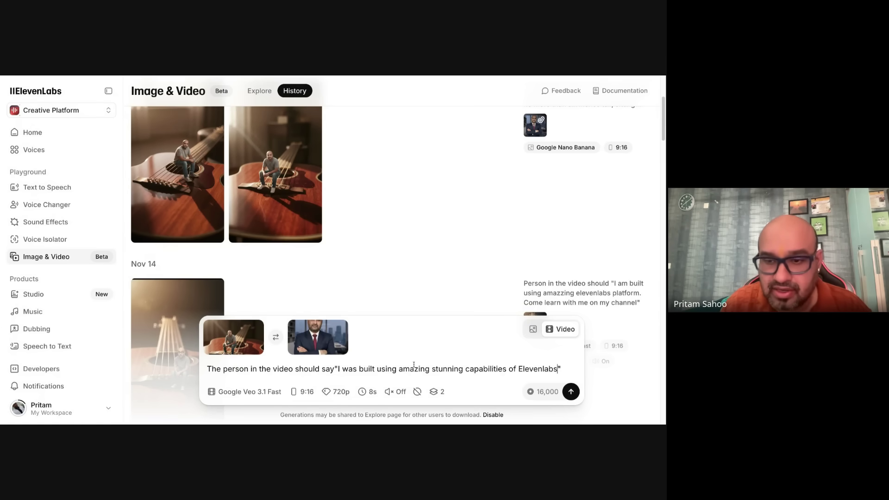
scroll(393, 374, down, 1)
mouse_move(551, 398)
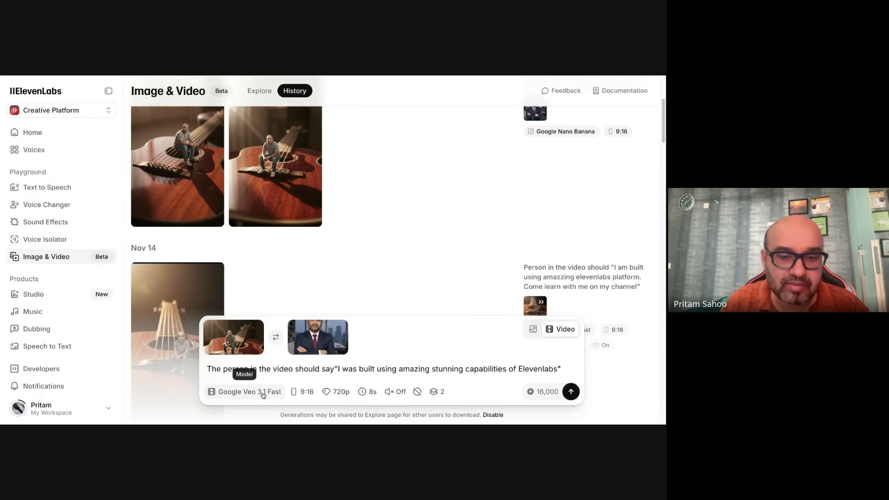
Keep 720p resolution, turn audio on, and submit the 8-second talking videos.
click(338, 394)
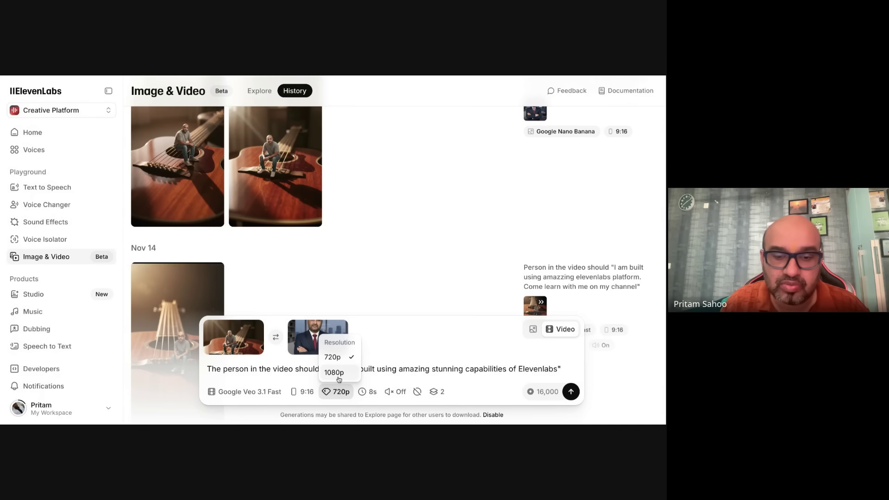
click(394, 394)
click(393, 394)
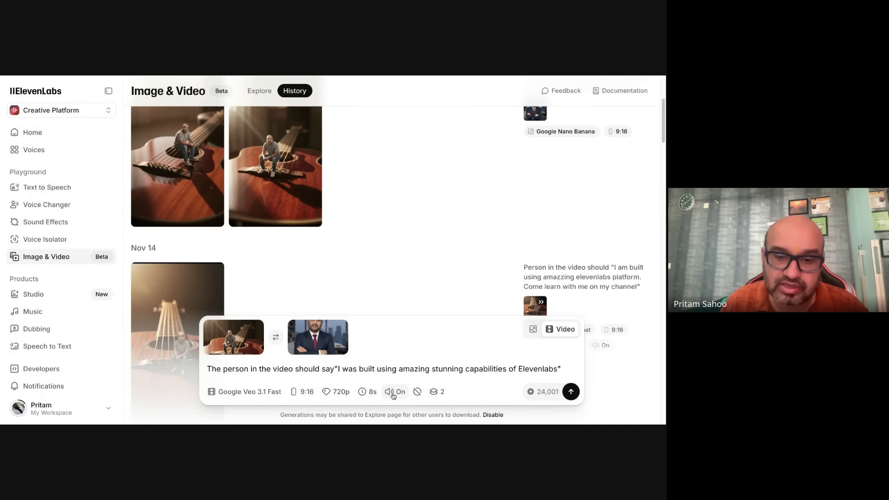
click(572, 392)
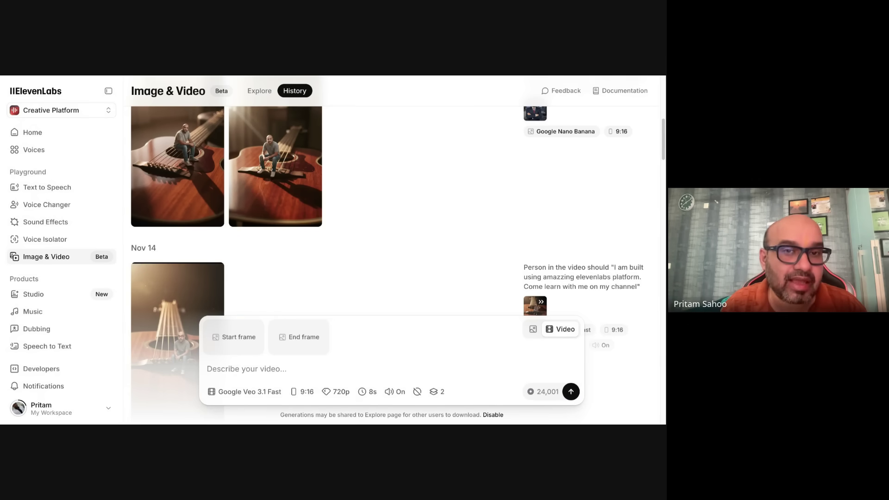
Play the newly generated tiny-man guitar video in the viewer, then close it.
scroll(394, 209, up, 5)
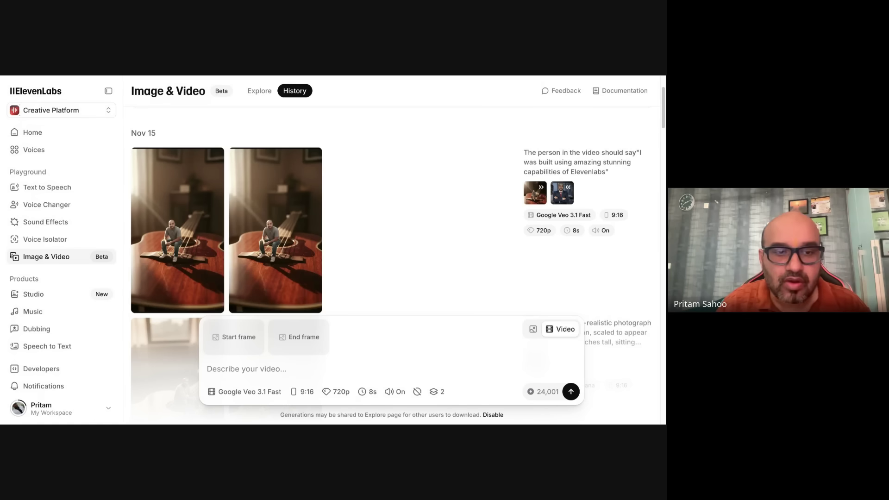
mouse_move(189, 234)
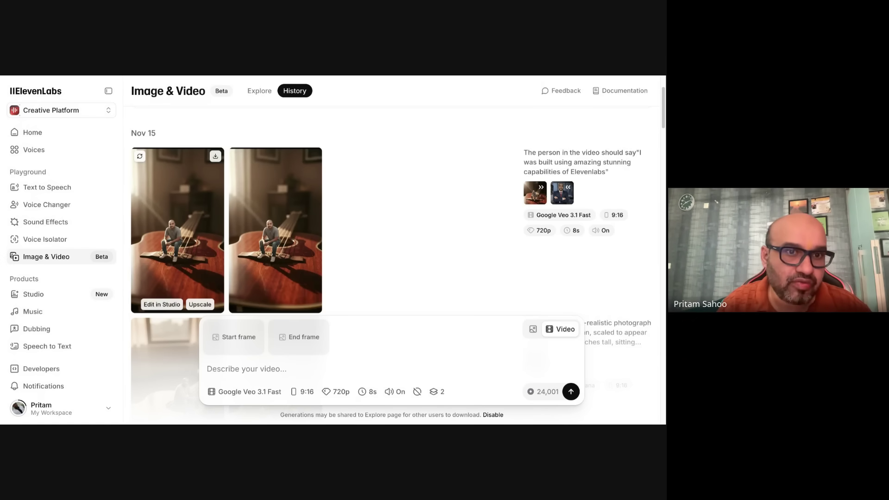
click(189, 234)
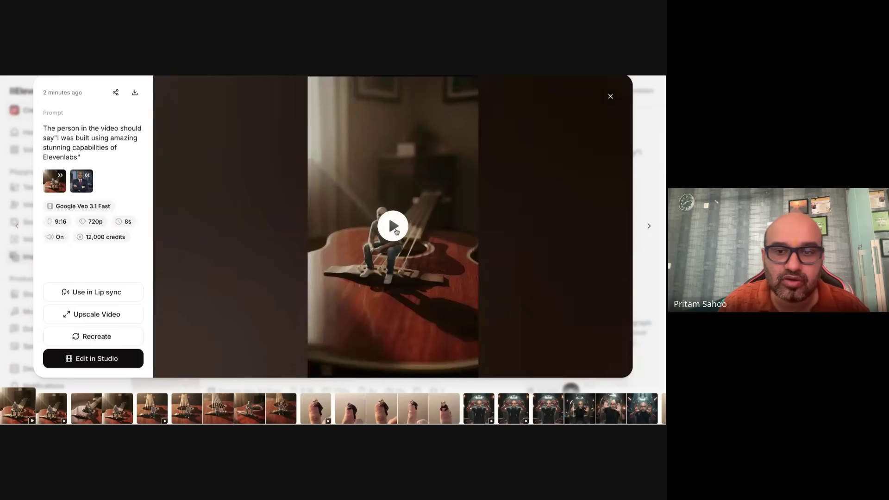
click(391, 222)
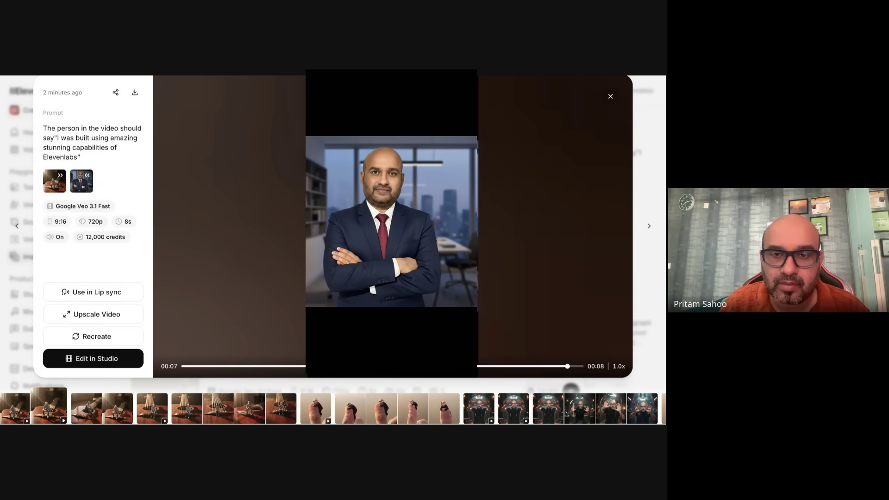
key(Escape)
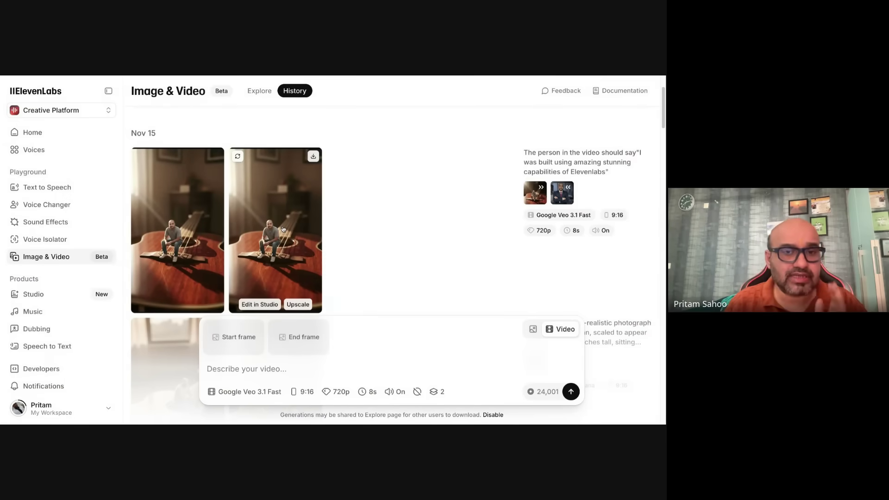
Queue an upscale, open the video in Studio, and request 'Please make smoothing motivational background music'.
click(300, 306)
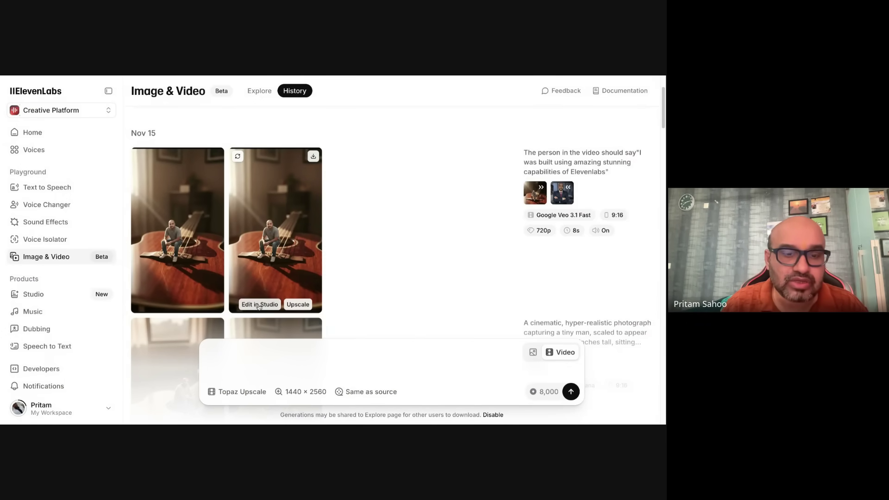
click(260, 304)
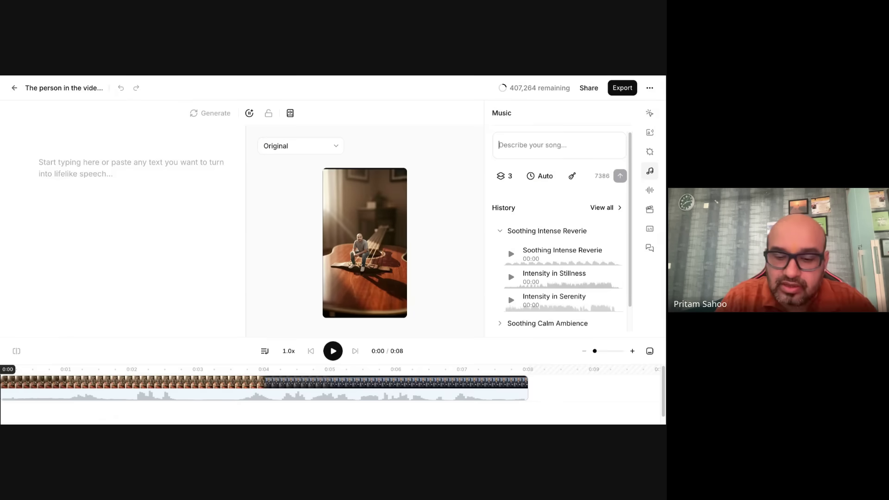
text(Plea)
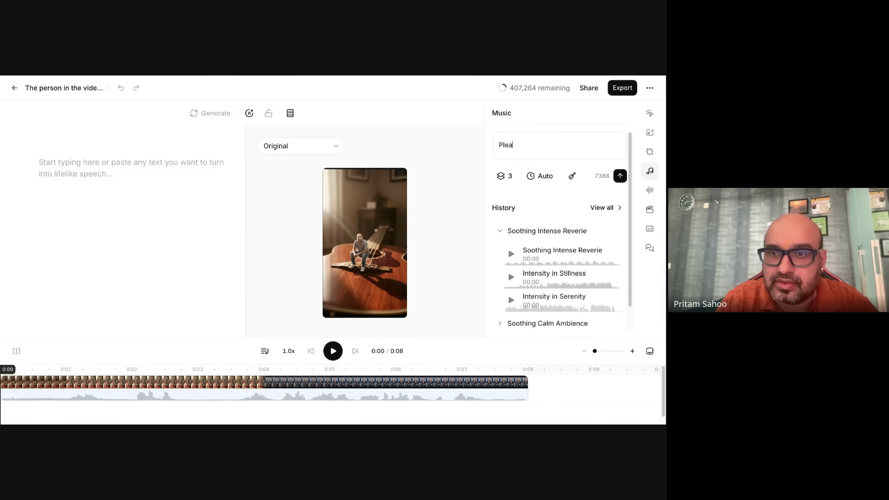
text(se make smoothing motivatio)
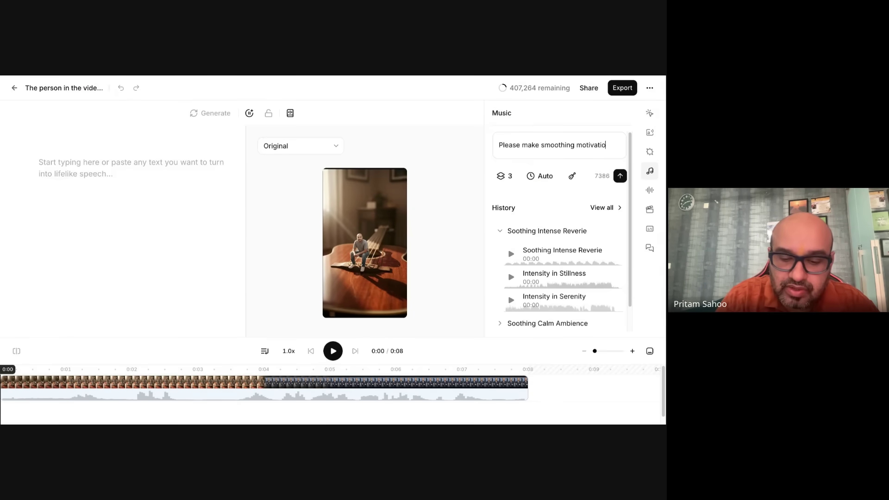
text(nal background mu)
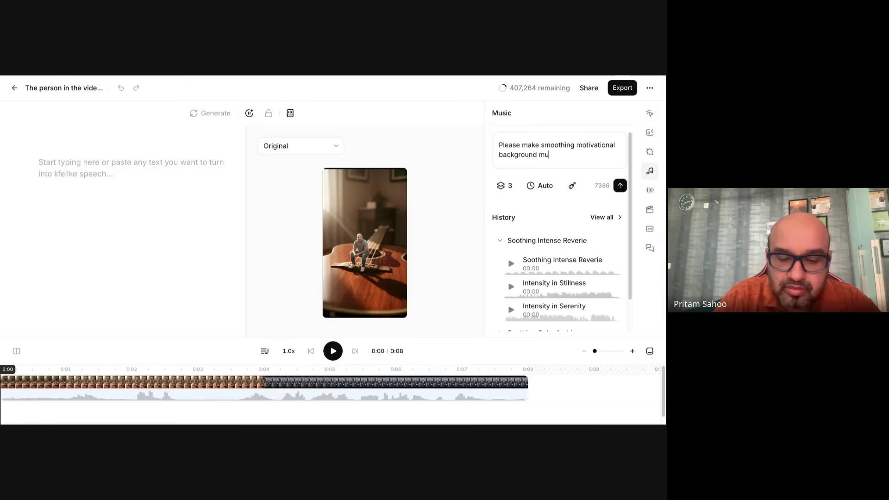
text(sic)
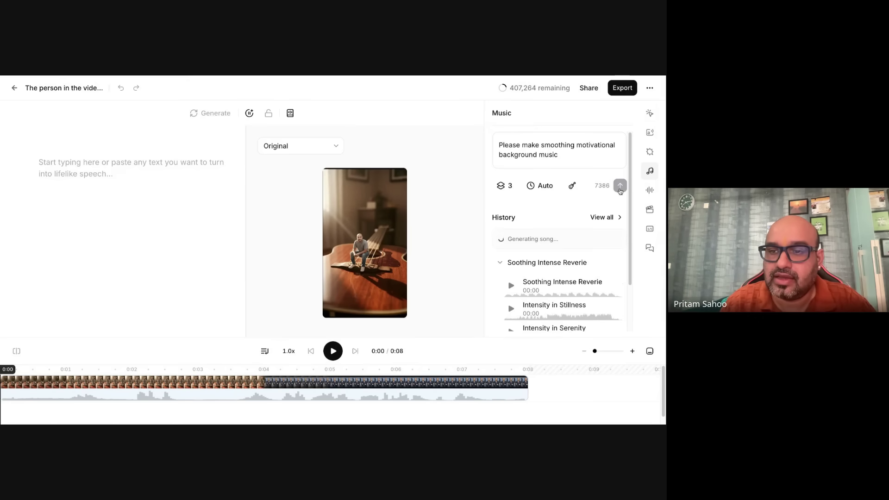
Preview and add the Serene Ambient Background song from the Soothing Calm Ambience group.
scroll(535, 283, down, 1)
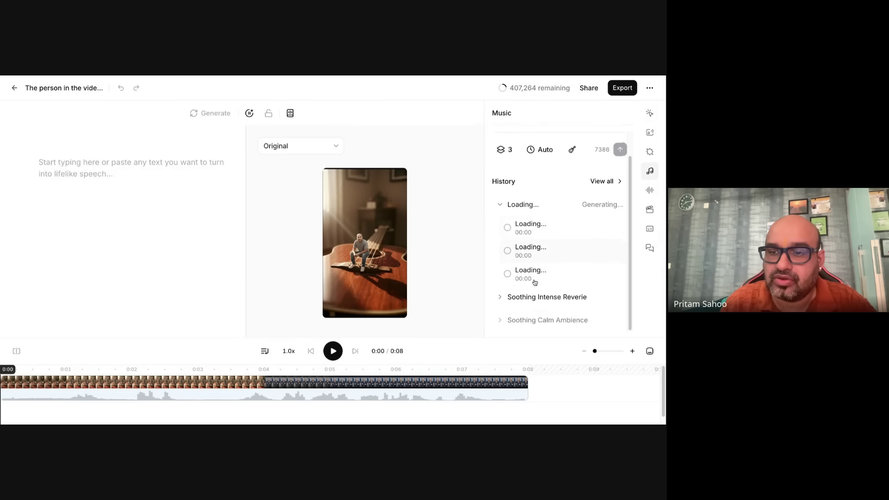
click(501, 321)
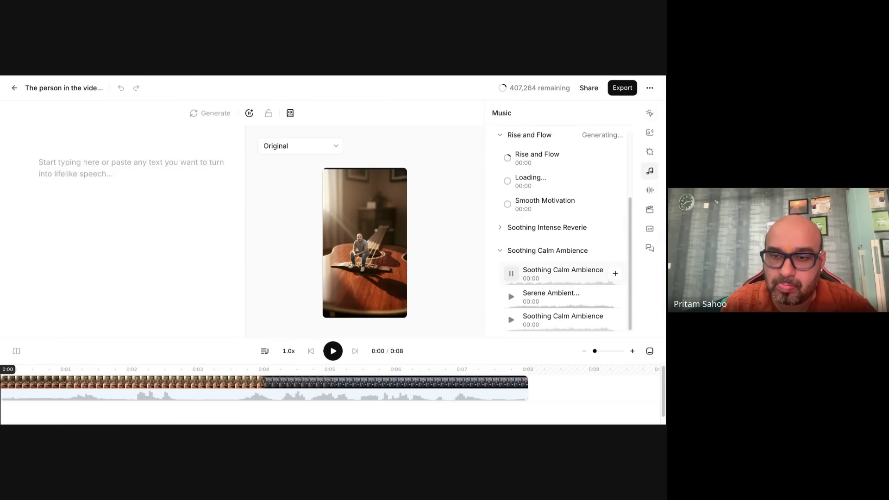
click(511, 297)
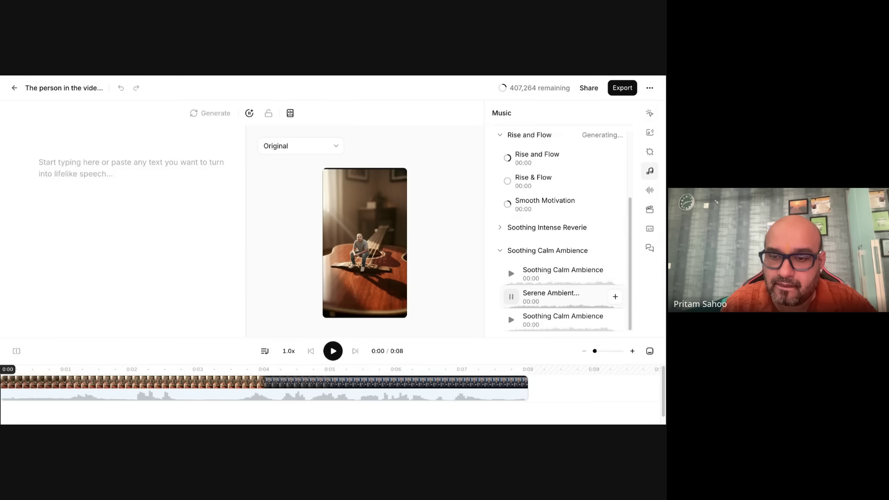
click(615, 298)
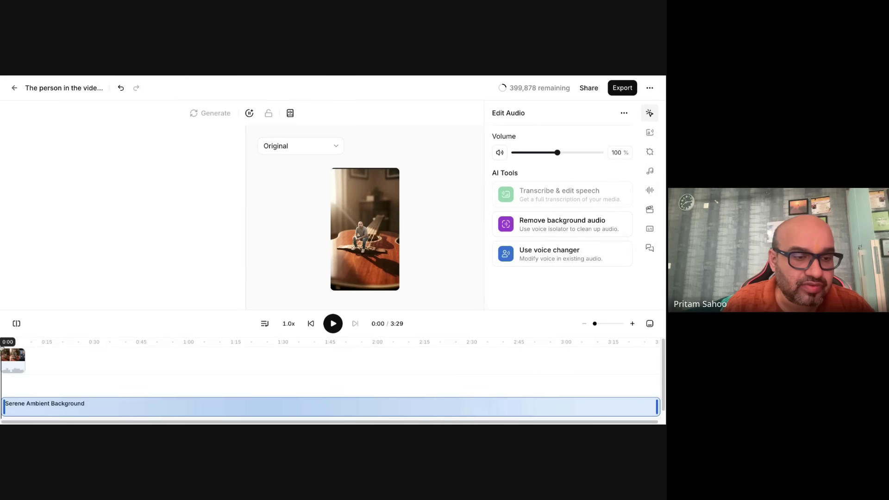
Trim the Serene Ambient Background track to the 8-second video and play the project.
drag(8, 411, 45, 405)
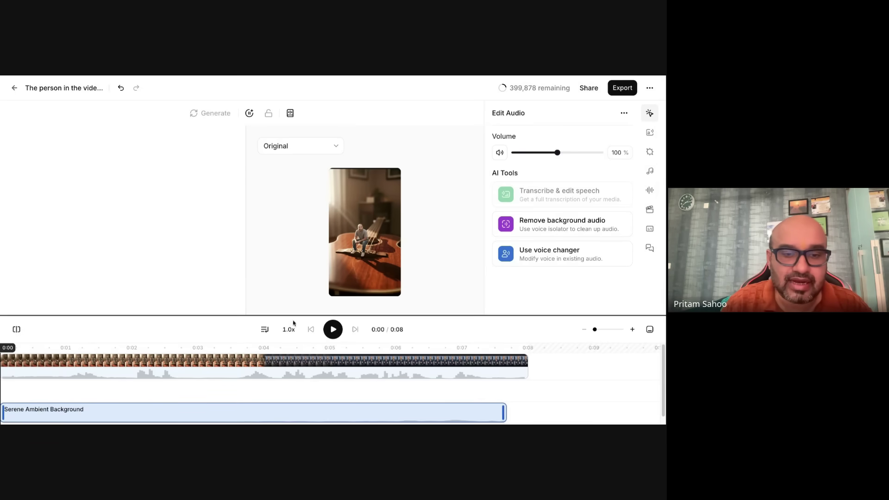
click(332, 330)
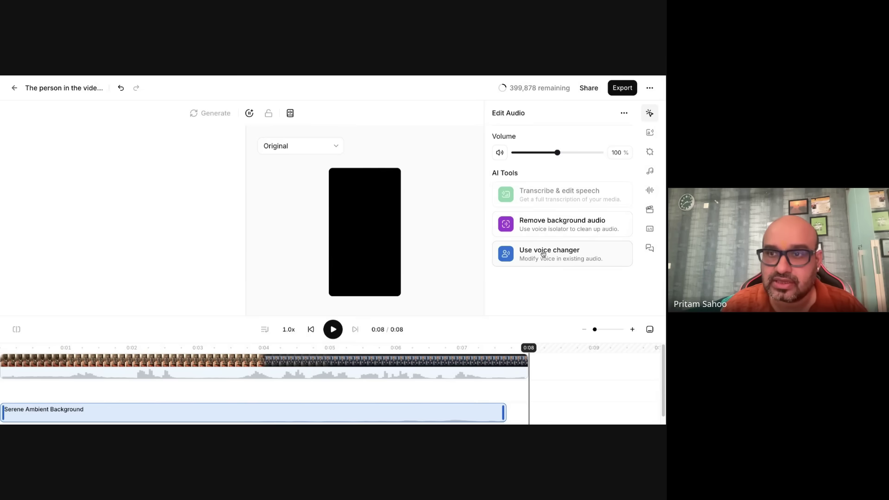
Export the Studio project with Media type left as Video.
click(623, 90)
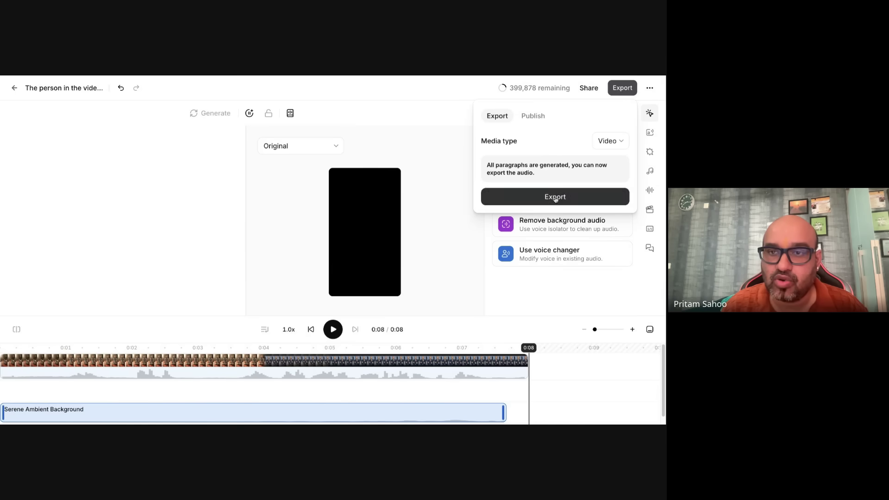
click(555, 197)
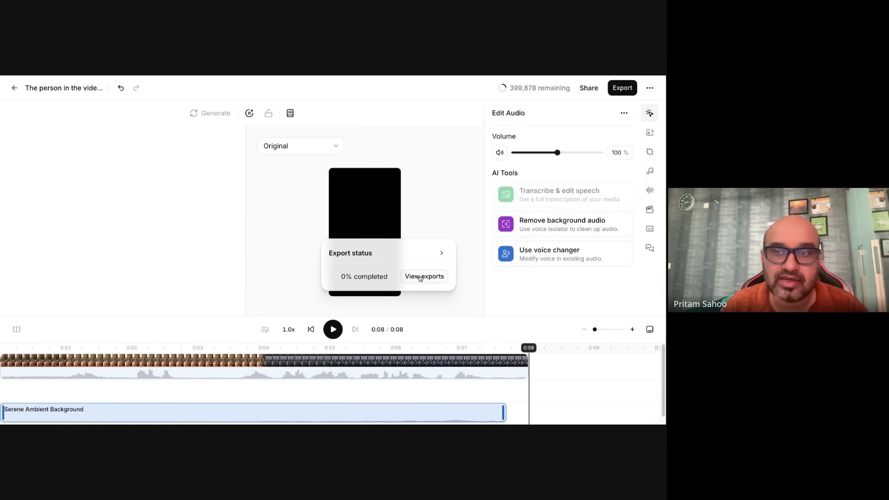